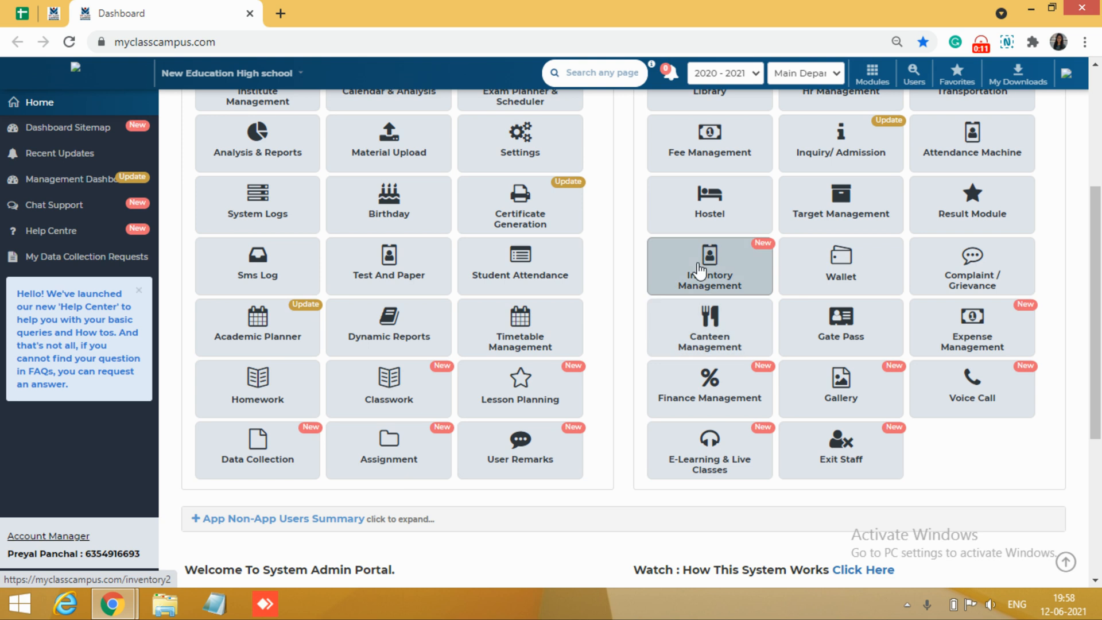
Step: Open the Inventory Management module and bring up its Item Master page in a new browser tab
left_click(698, 265)
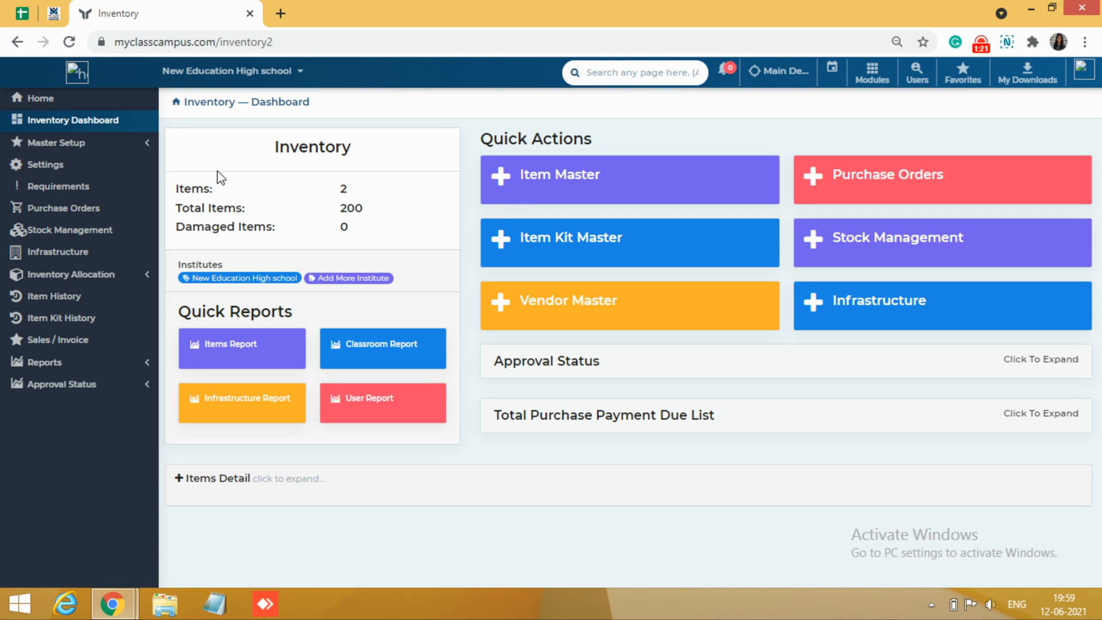
left_click(78, 148)
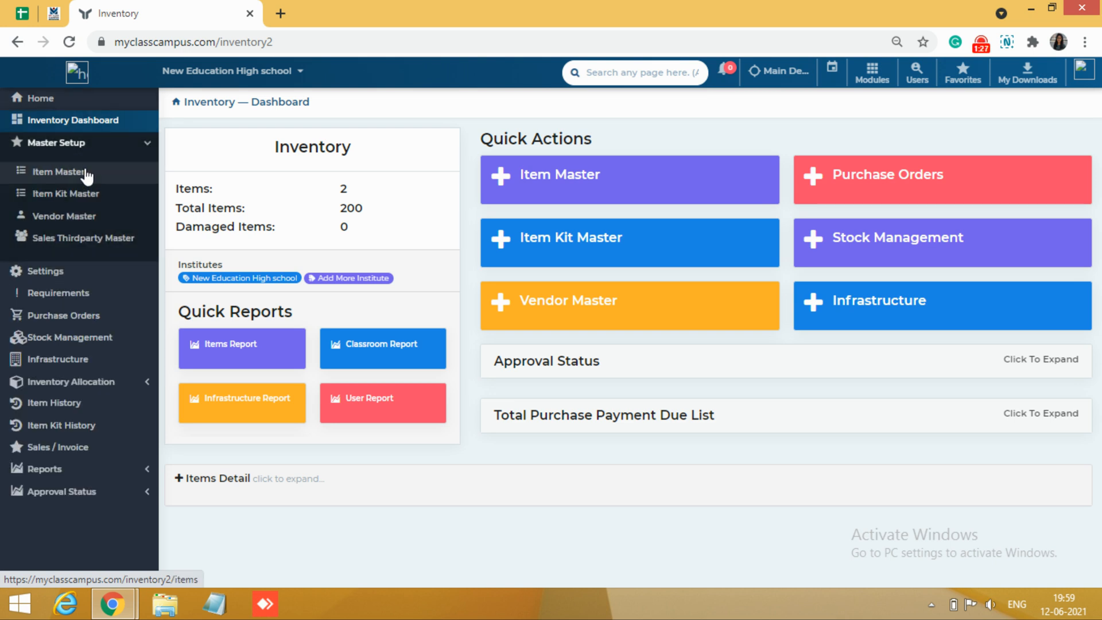
right_click(86, 174)
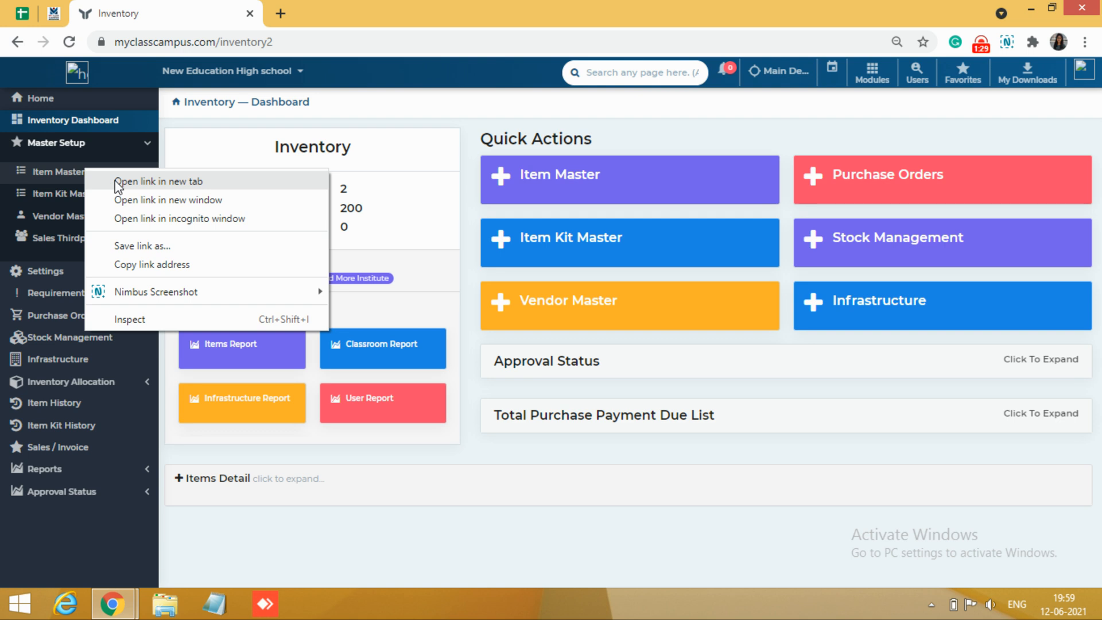
left_click(118, 182)
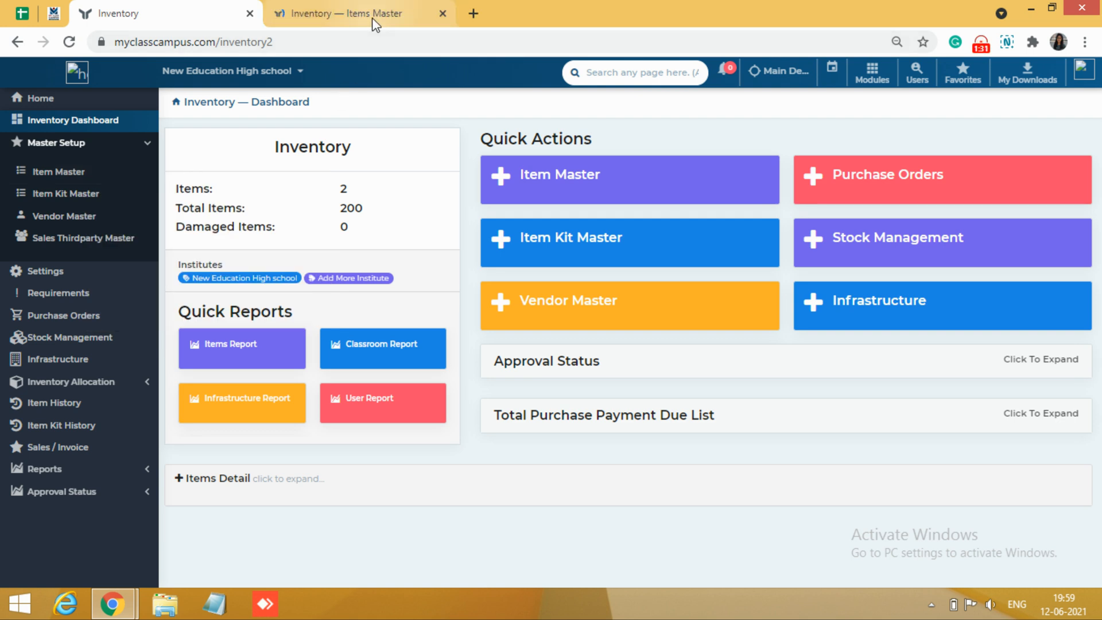
left_click(375, 25)
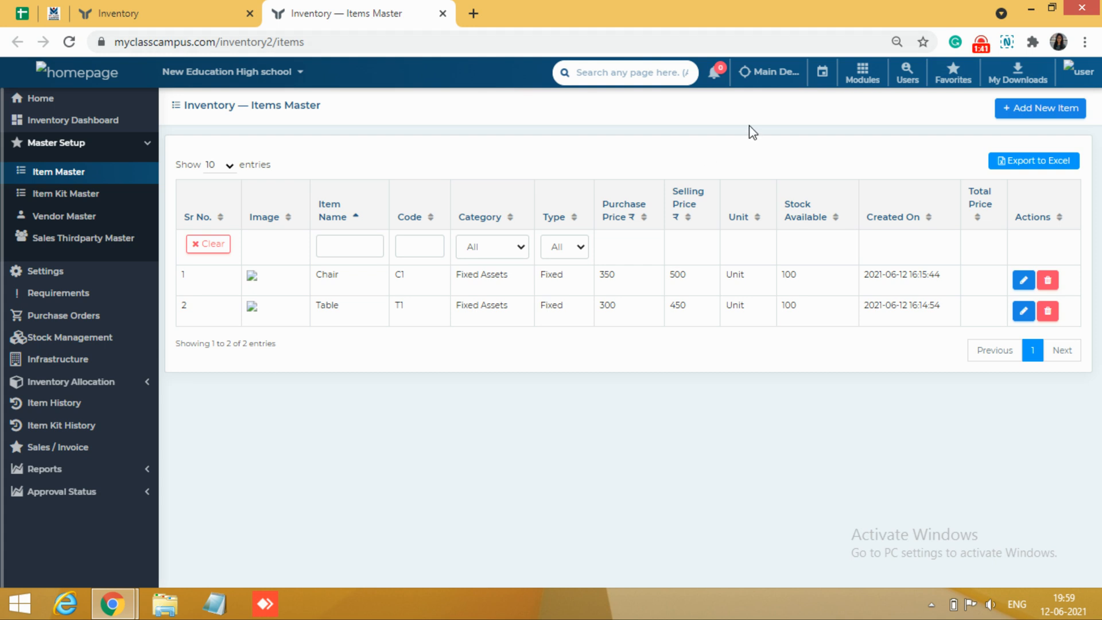
Step: Examine the fields and category options of the Add New Item form, then close it without adding an item
left_click(1019, 122)
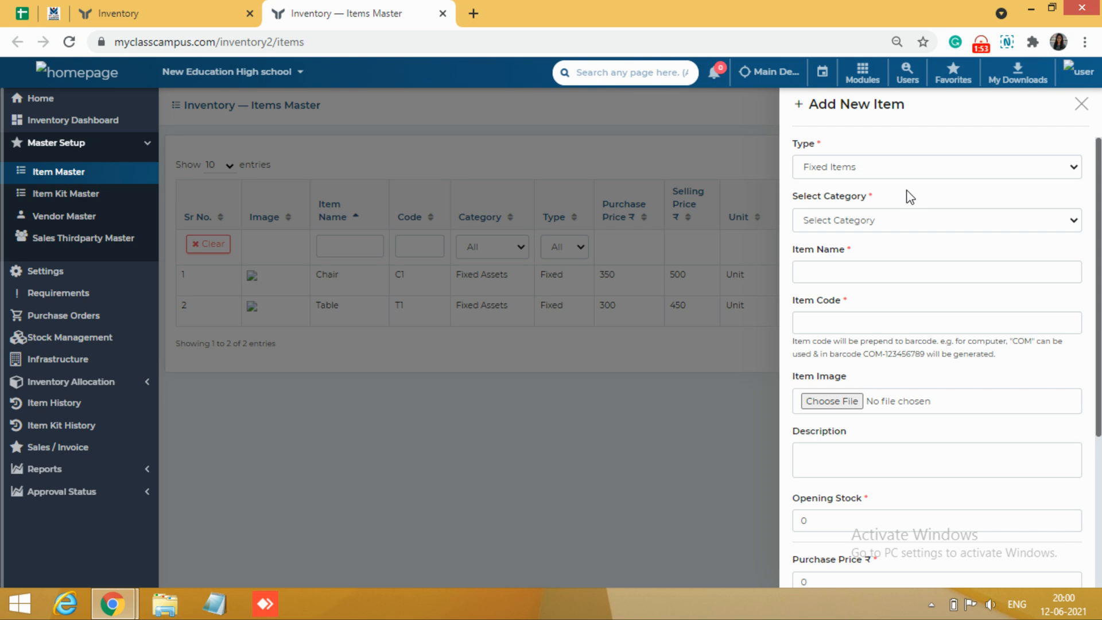
left_click(856, 167)
left_click(871, 220)
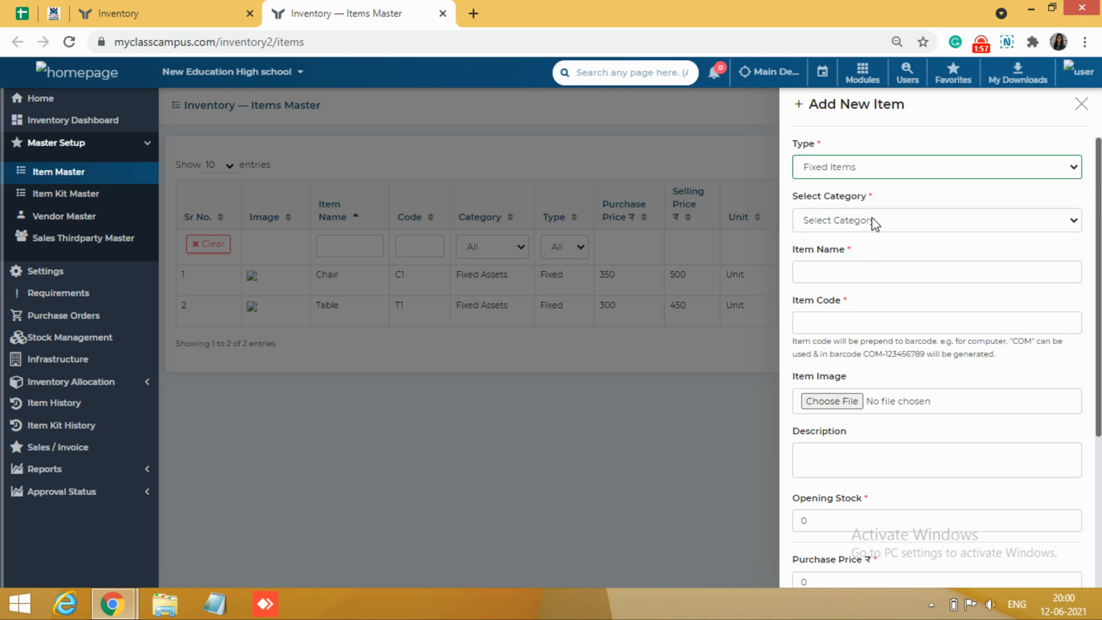
left_click(873, 221)
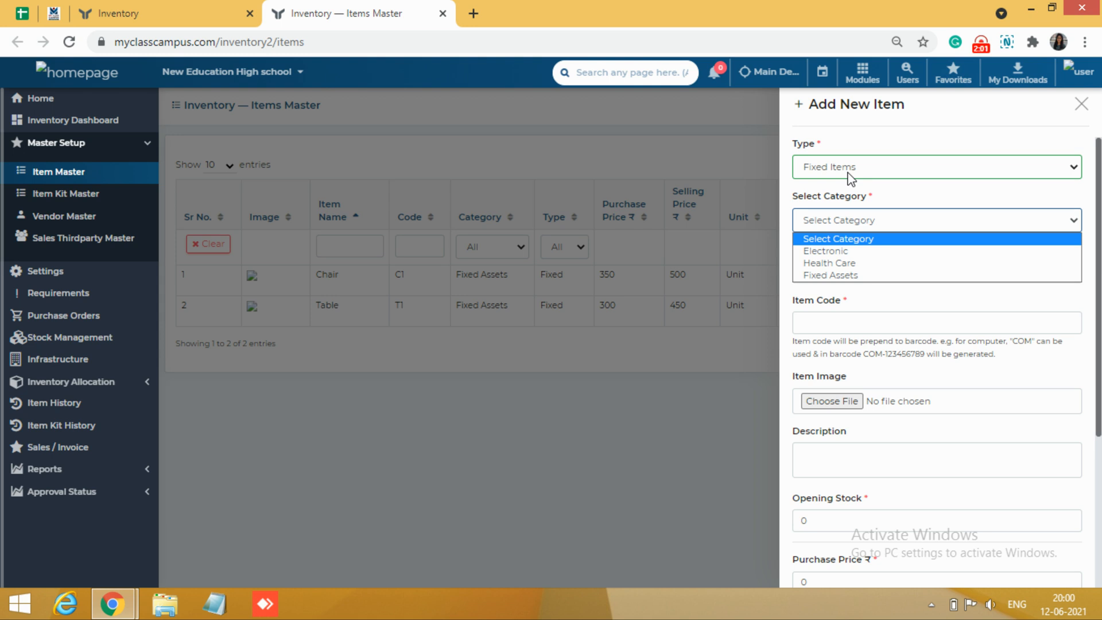
left_click(735, 408)
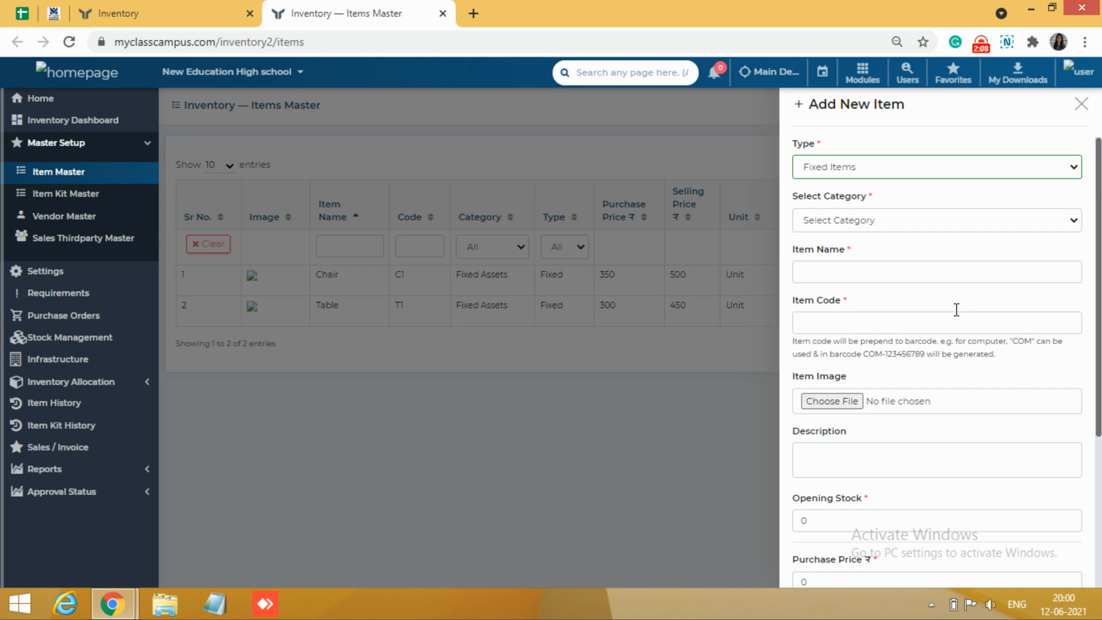
scroll(1099, 393, "down", 2)
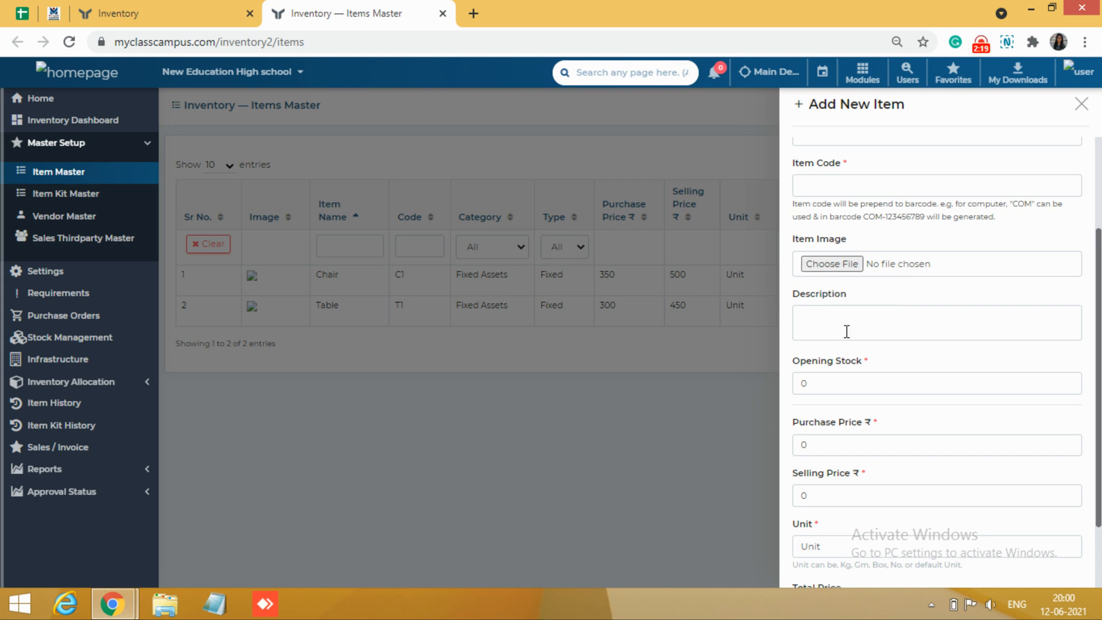
scroll(846, 331, "down", 2)
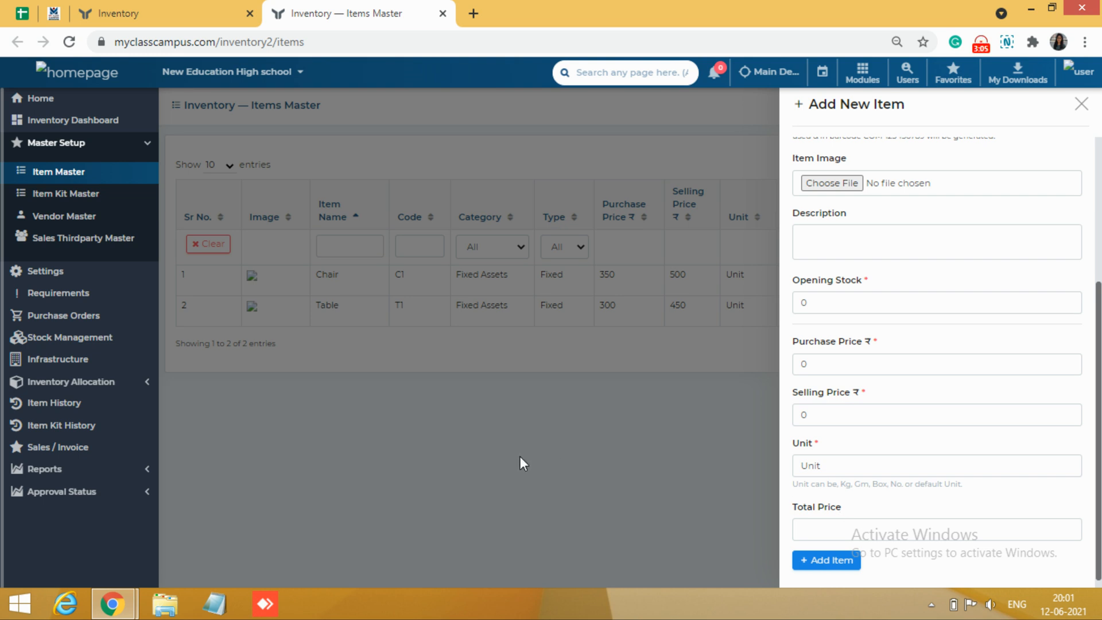
scroll(900, 411, "up", 4)
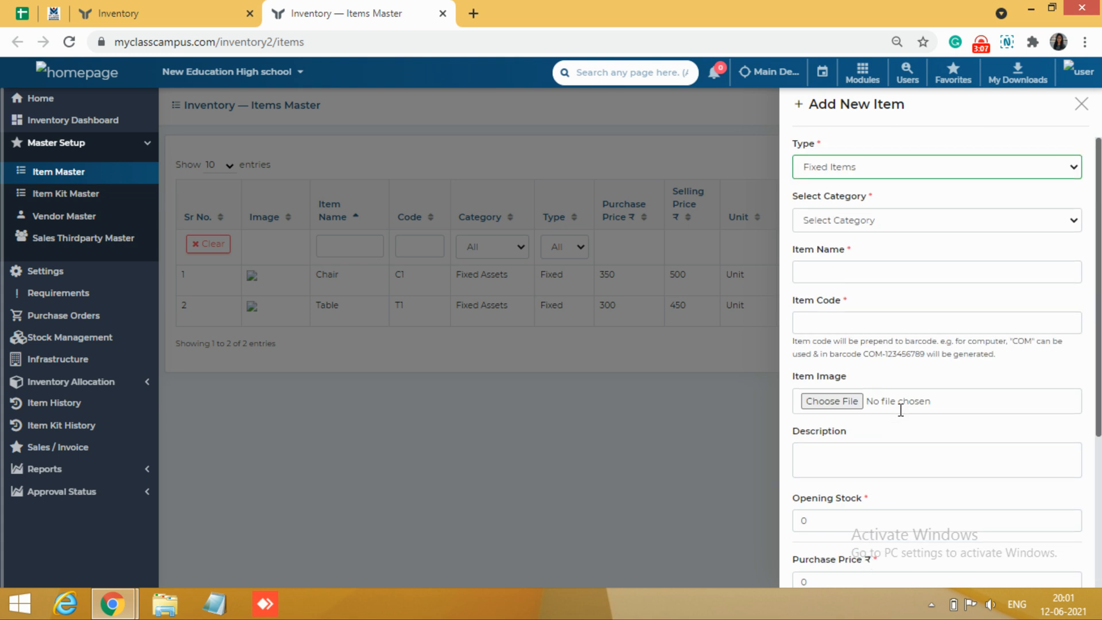
scroll(899, 411, "down", 3)
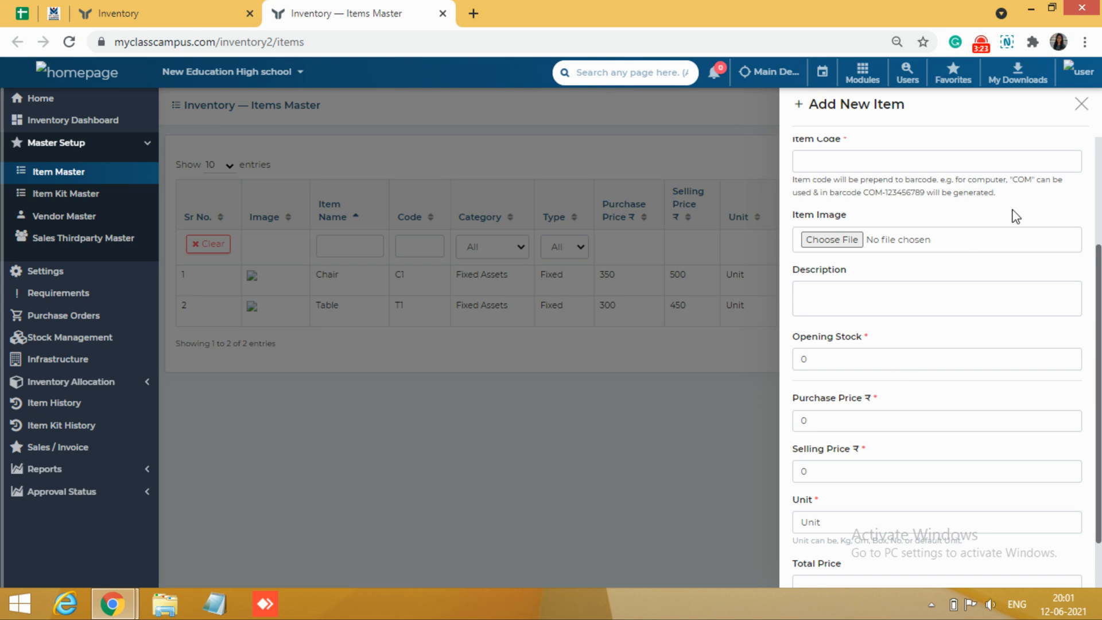
left_click(1082, 105)
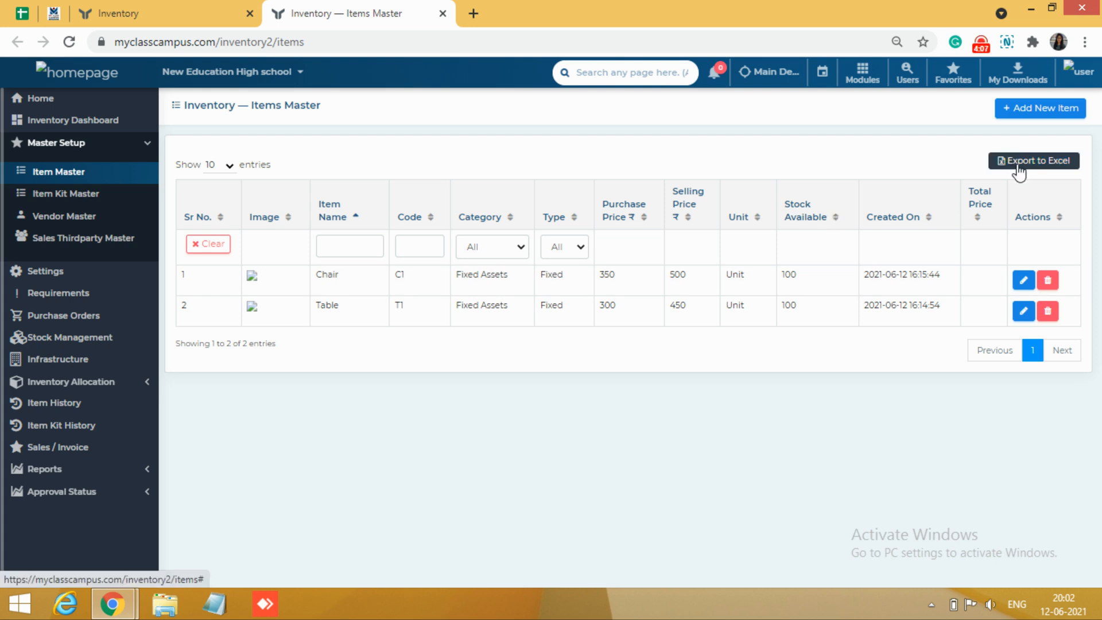
Step: Go to the Item Kit Master page, try to open the new kit form, and reload the page
left_click(46, 205)
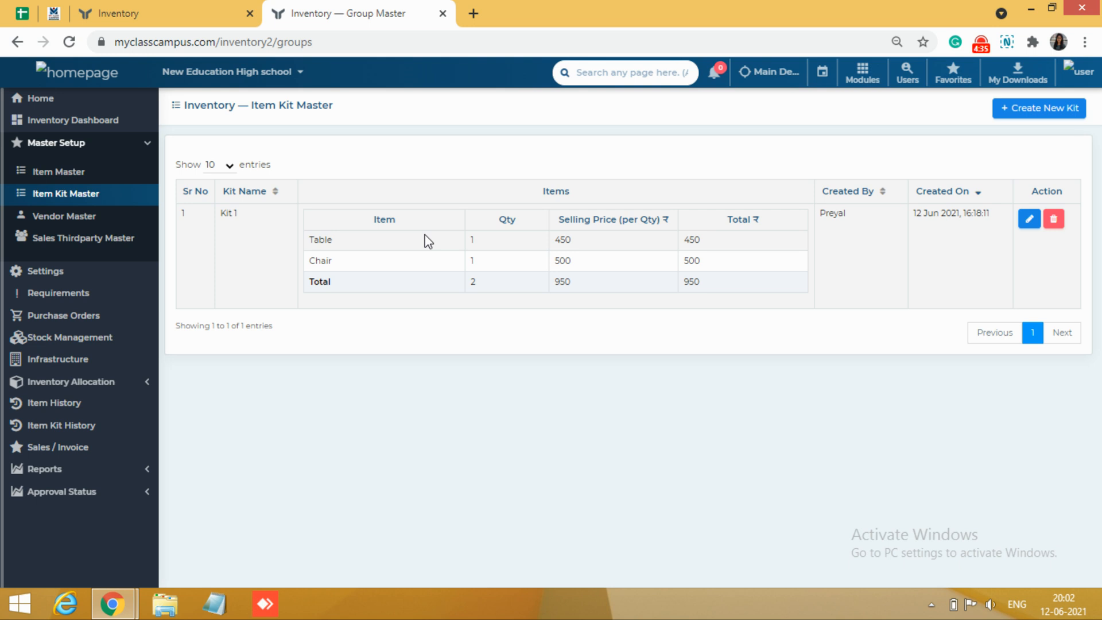
left_click(1049, 107)
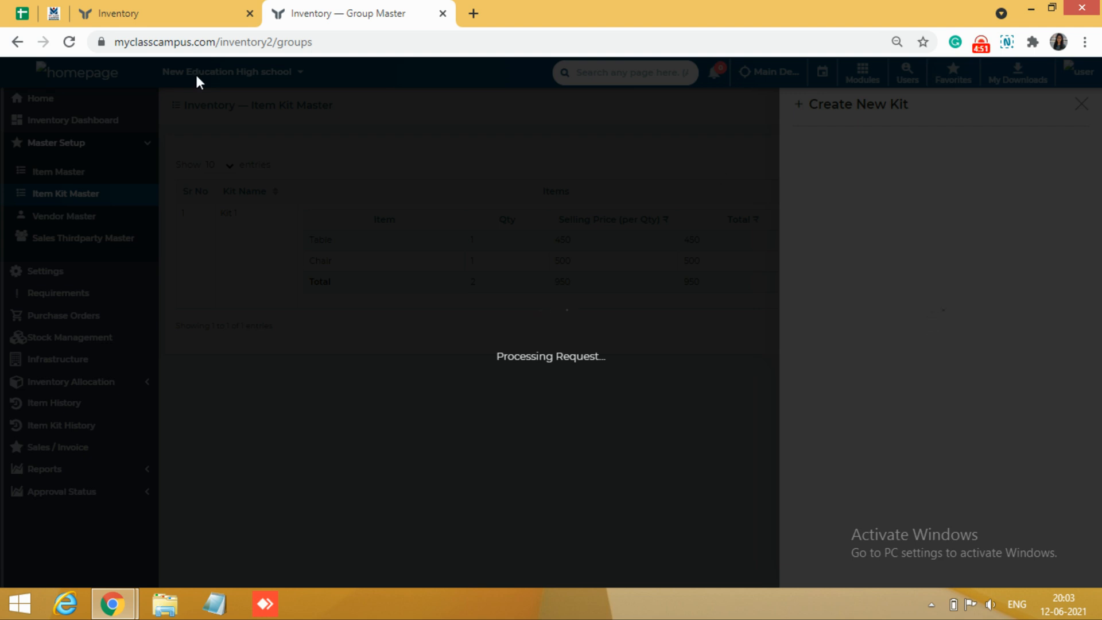
left_click(69, 42)
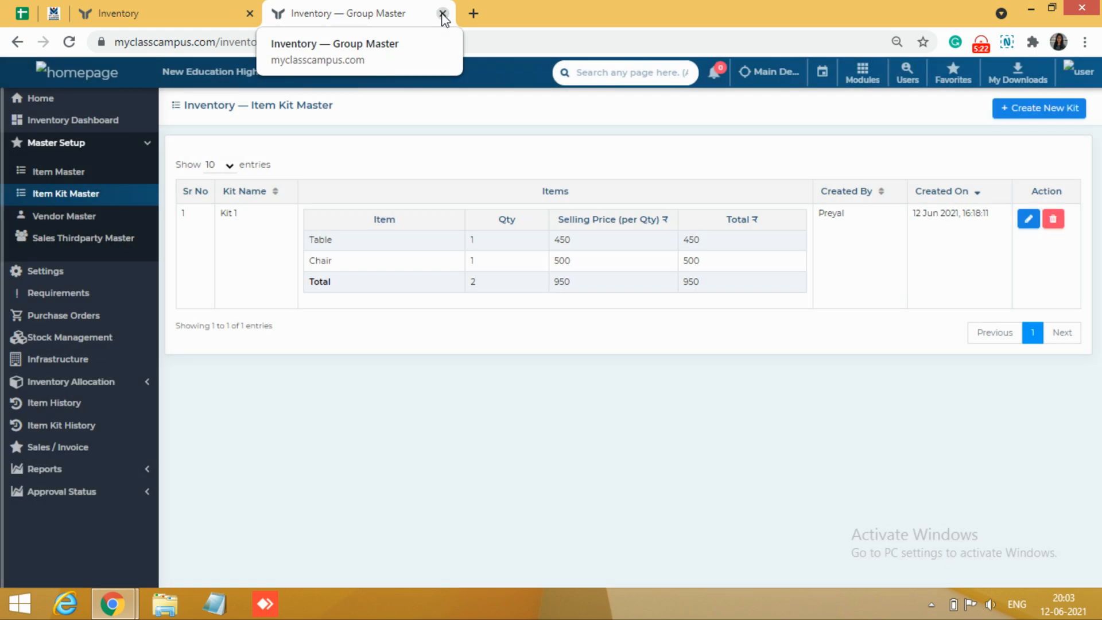
Step: Examine the Create New Kit form with Table and Chair selected as items, then close it without creating the kit
left_click(1032, 109)
left_click(860, 182)
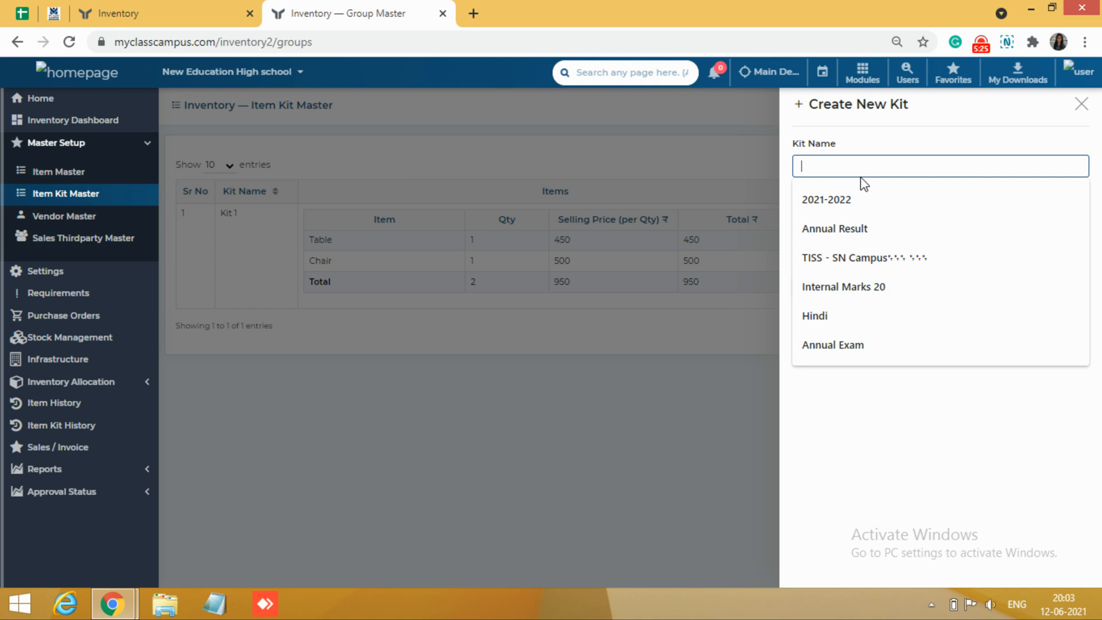
left_click(890, 252)
left_click(873, 223)
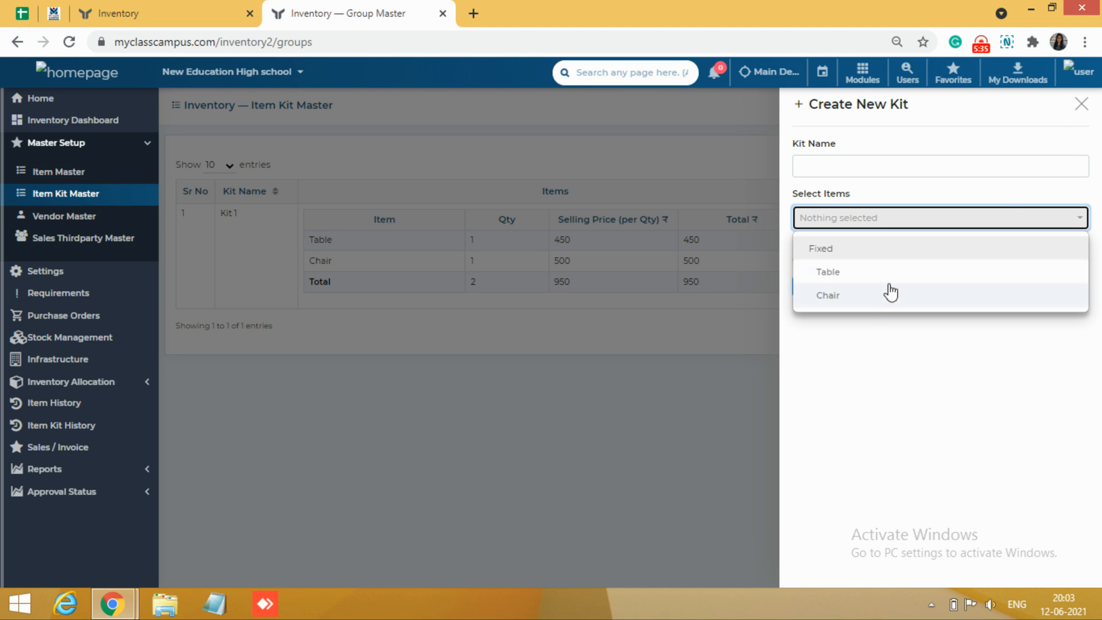
left_click(917, 374)
left_click(872, 218)
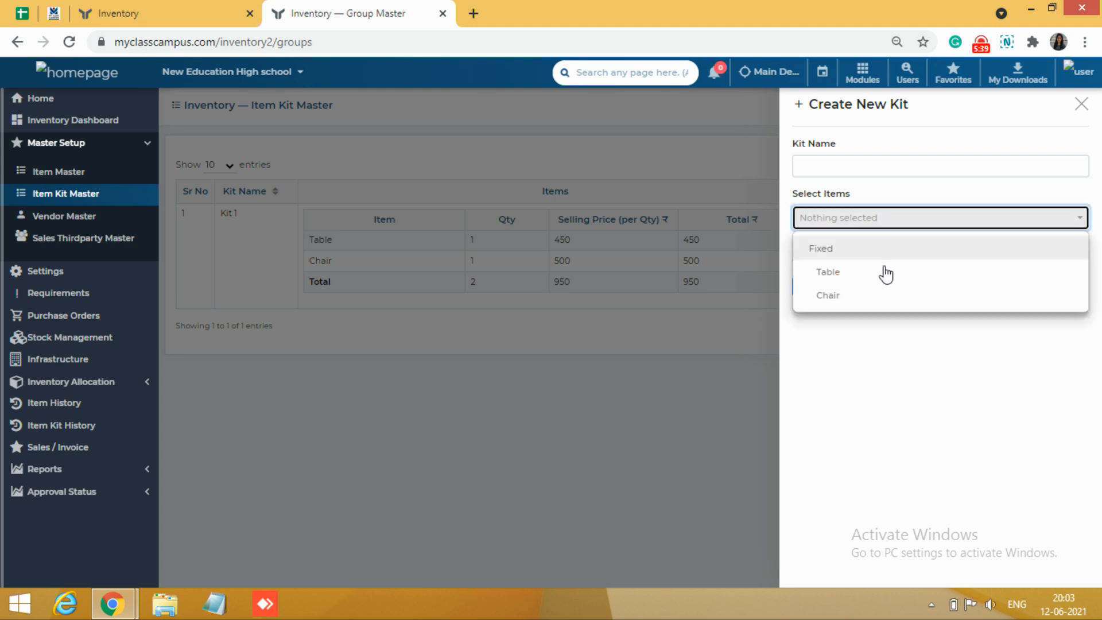
left_click(878, 273)
left_click(826, 299)
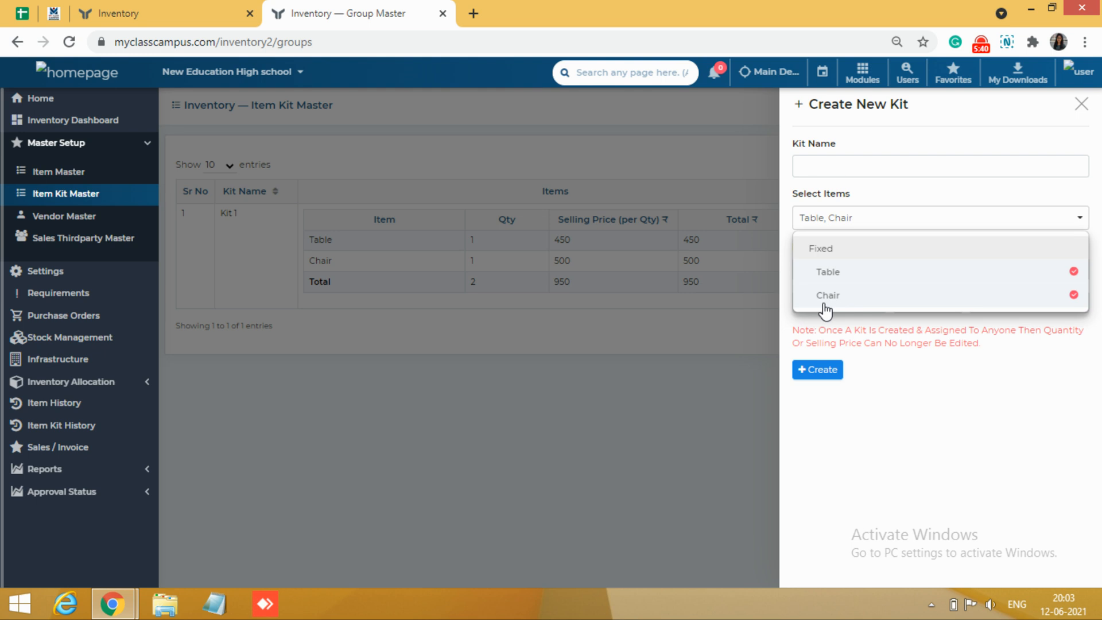
left_click(743, 329)
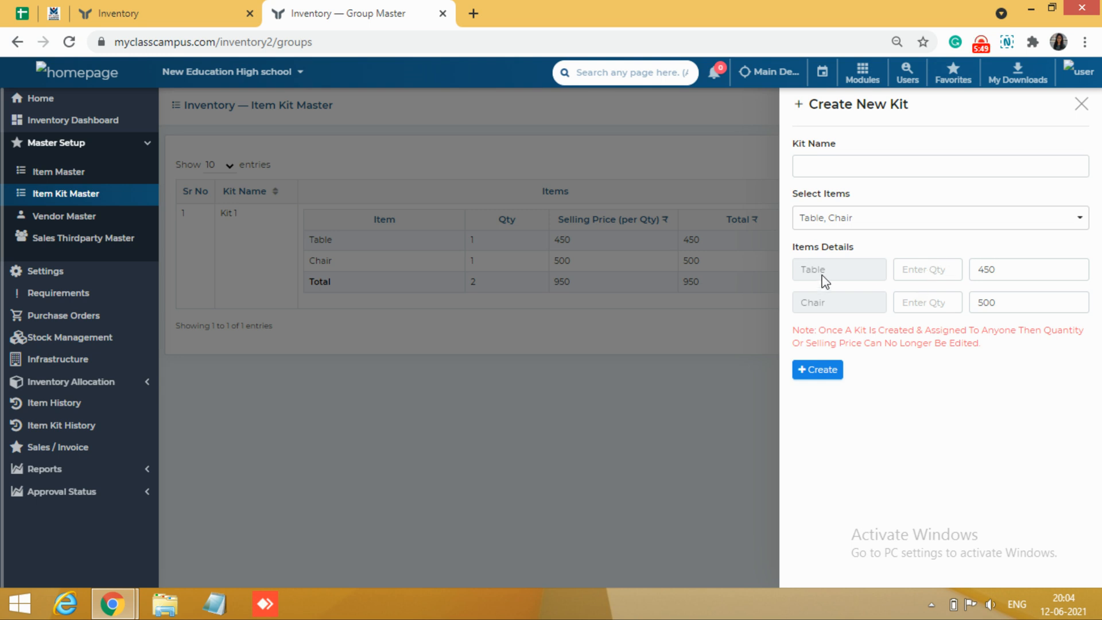
left_click(910, 267)
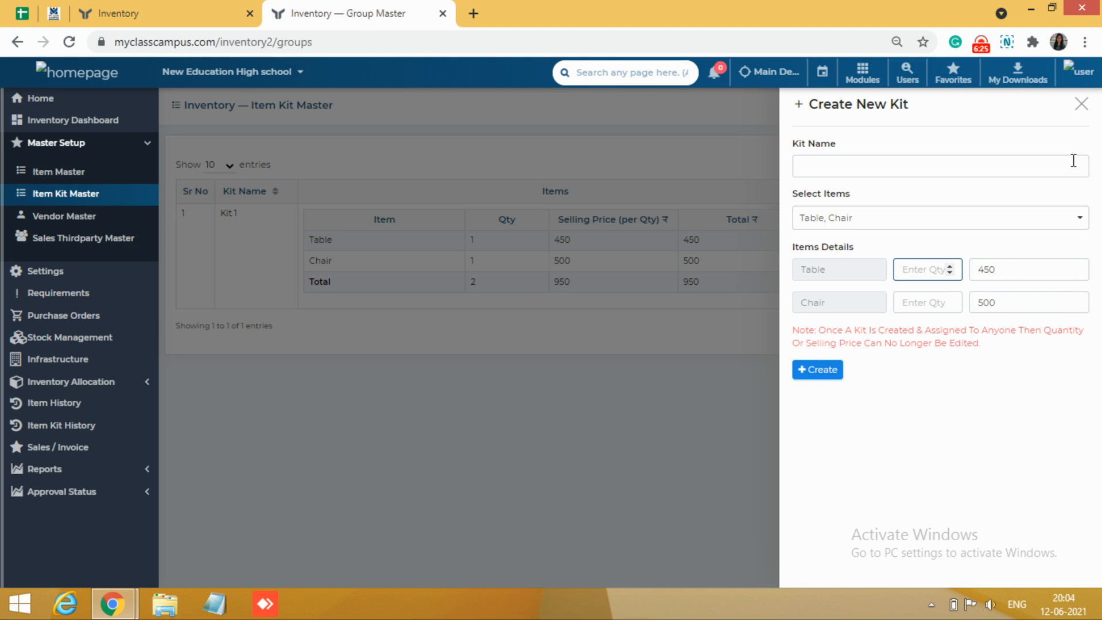
left_click(1080, 104)
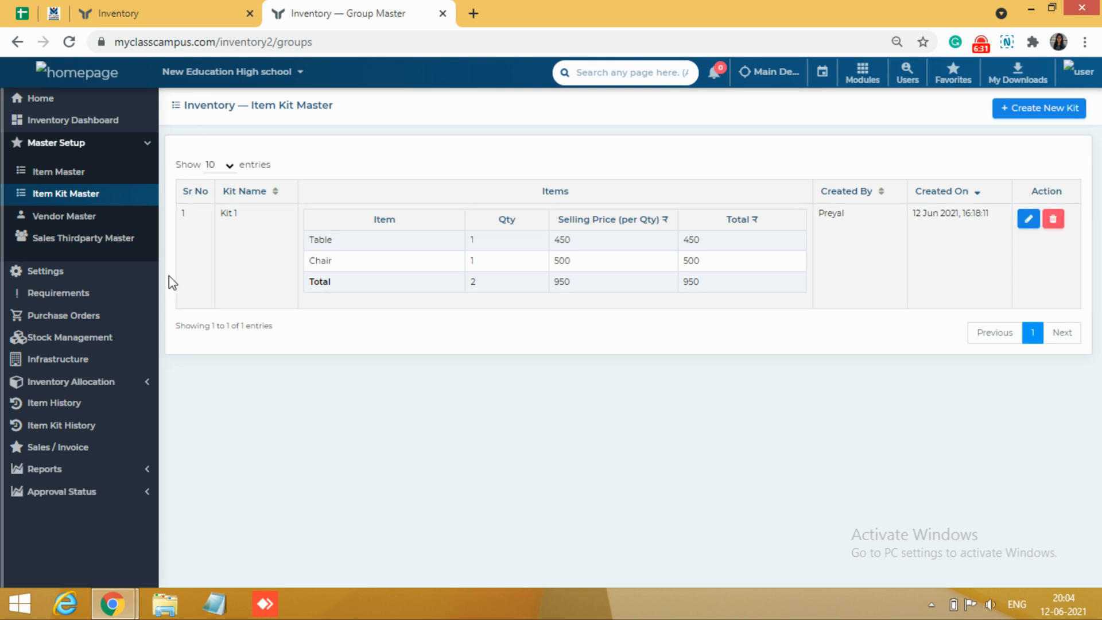
Step: Go to Vendor Master, examine the fields of the Add New Vendor form, and close it without adding a vendor
left_click(104, 216)
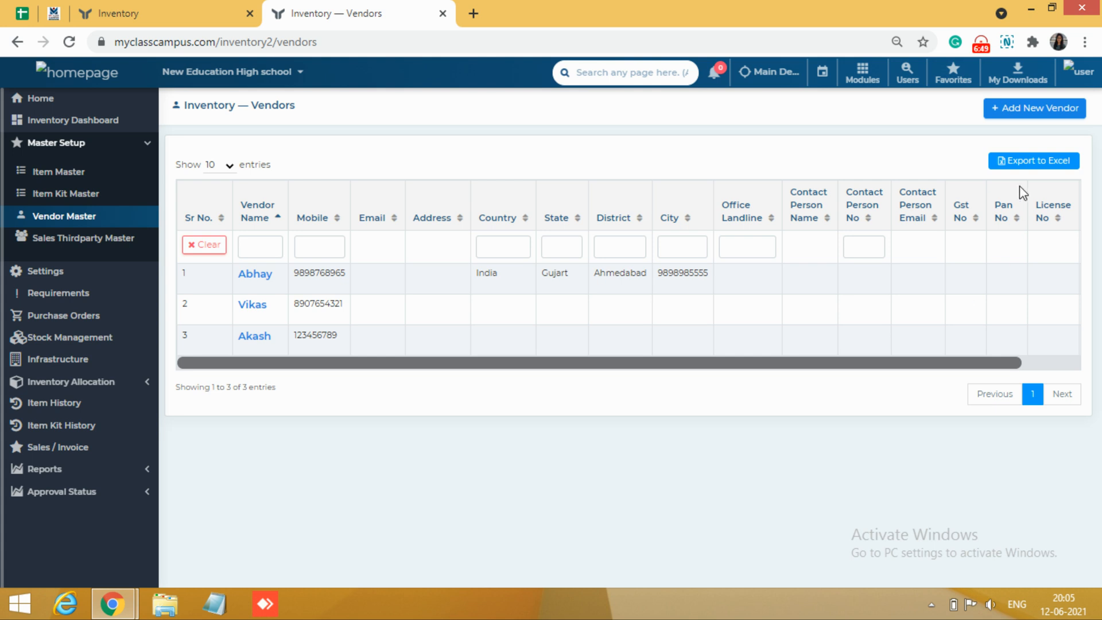
left_click(1024, 118)
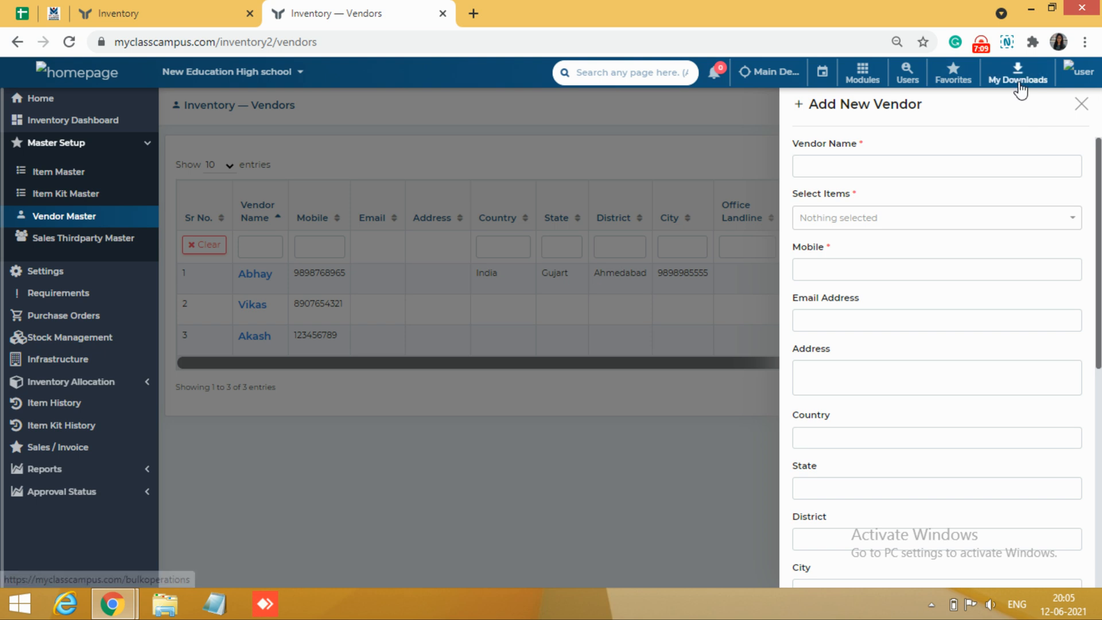
left_click(962, 226)
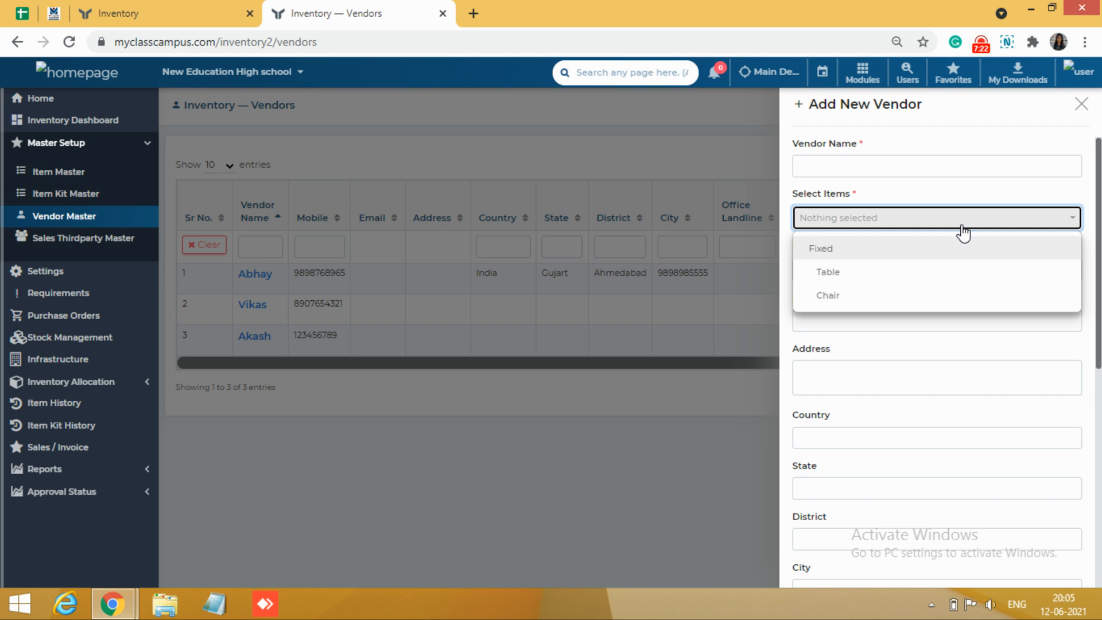
left_click(701, 519)
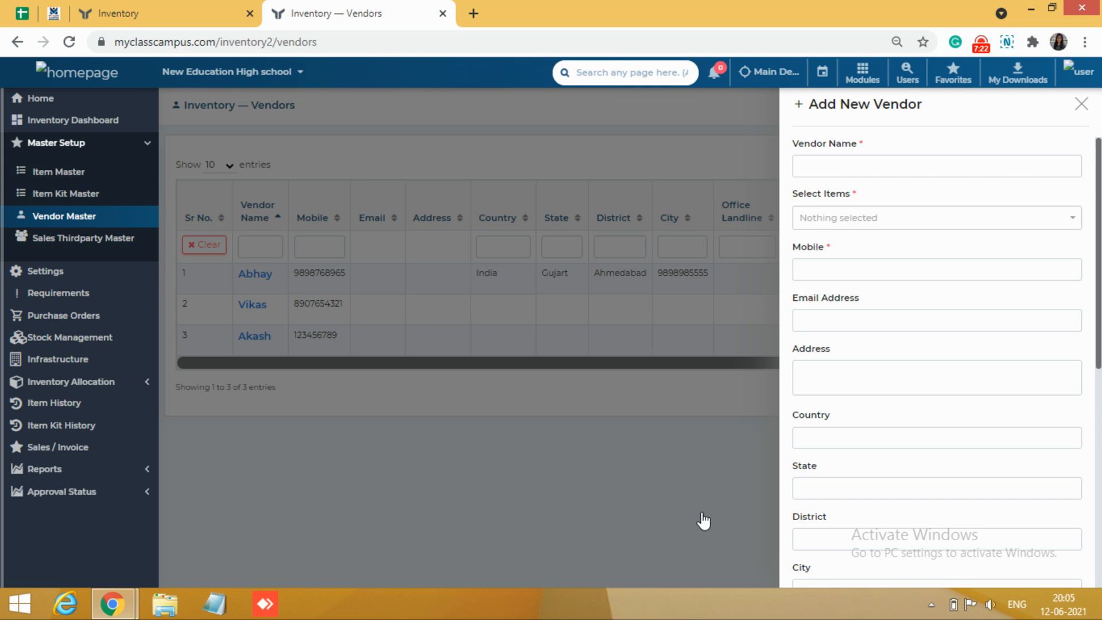
scroll(936, 356, "down", 7)
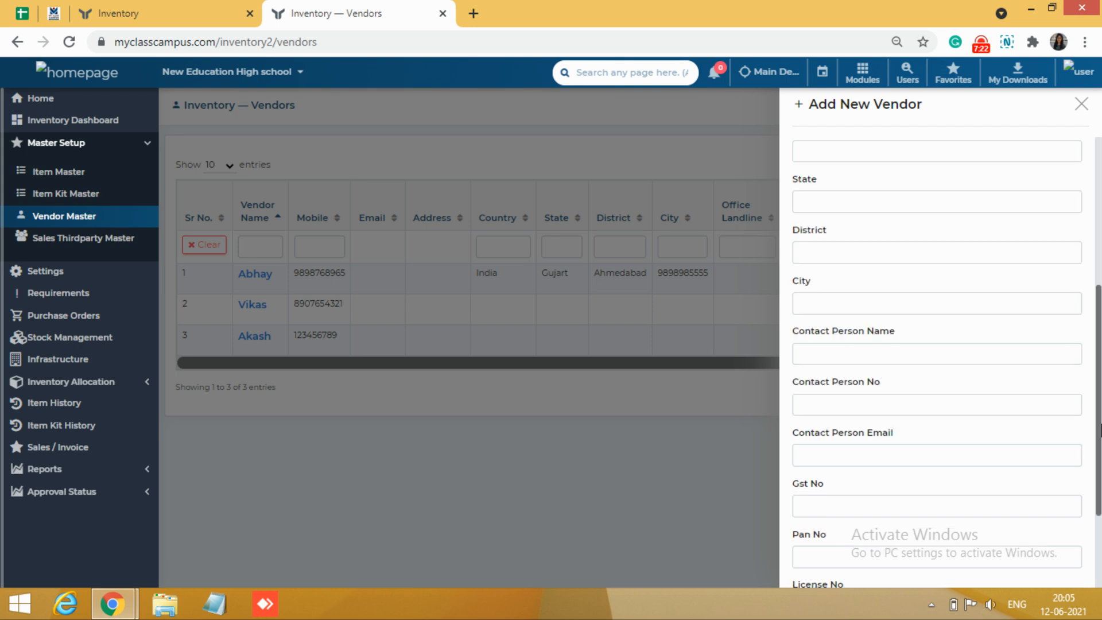
scroll(816, 485, "up", 1)
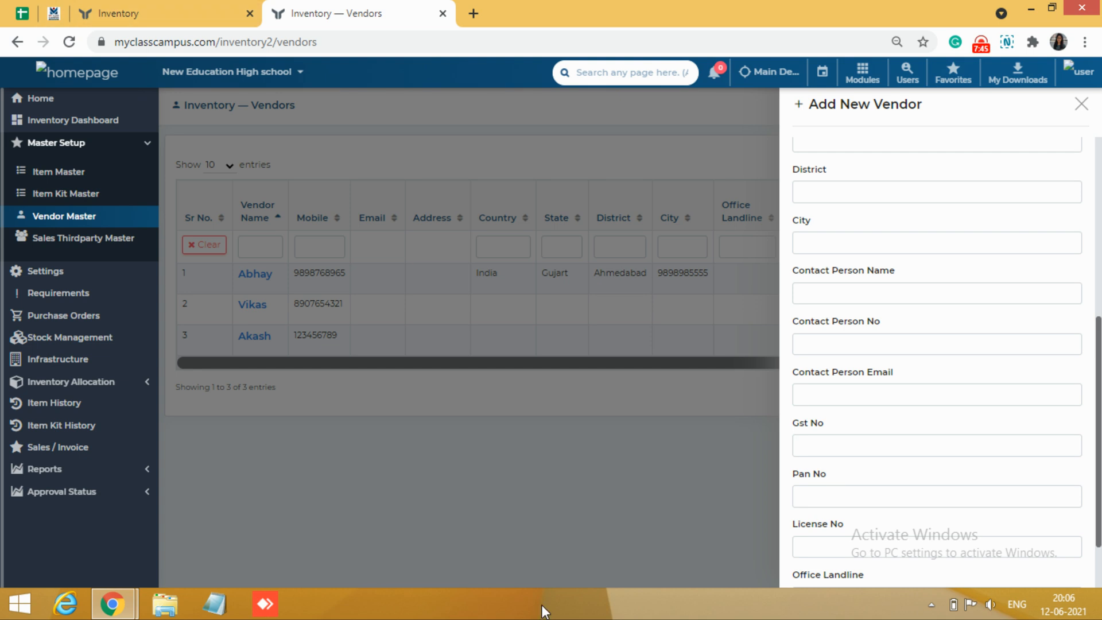
scroll(858, 525, "down", 2)
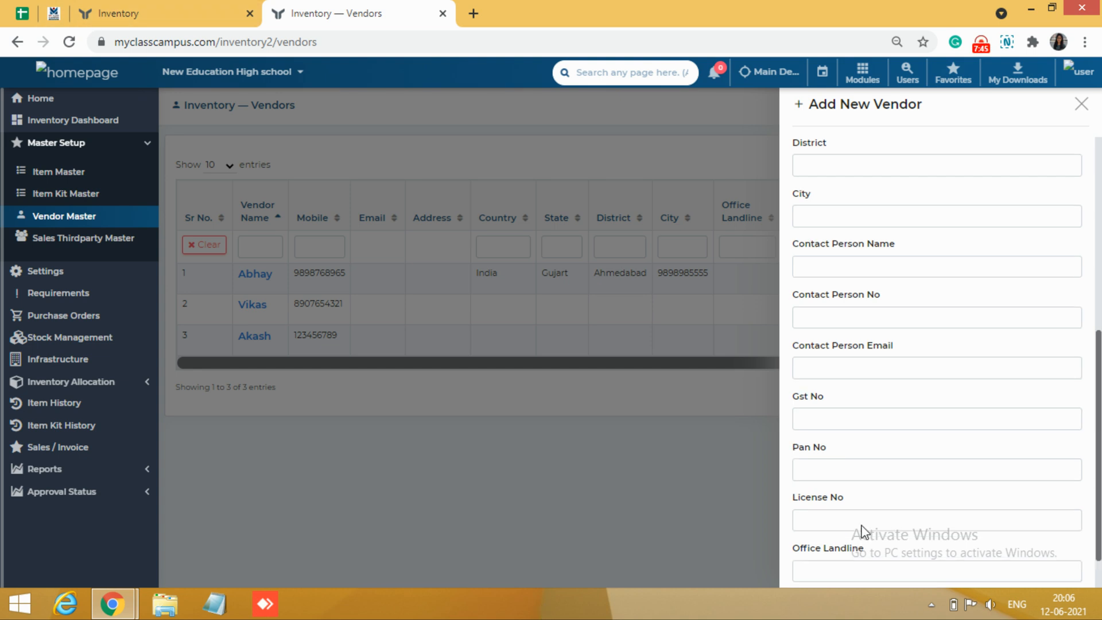
left_click(1080, 104)
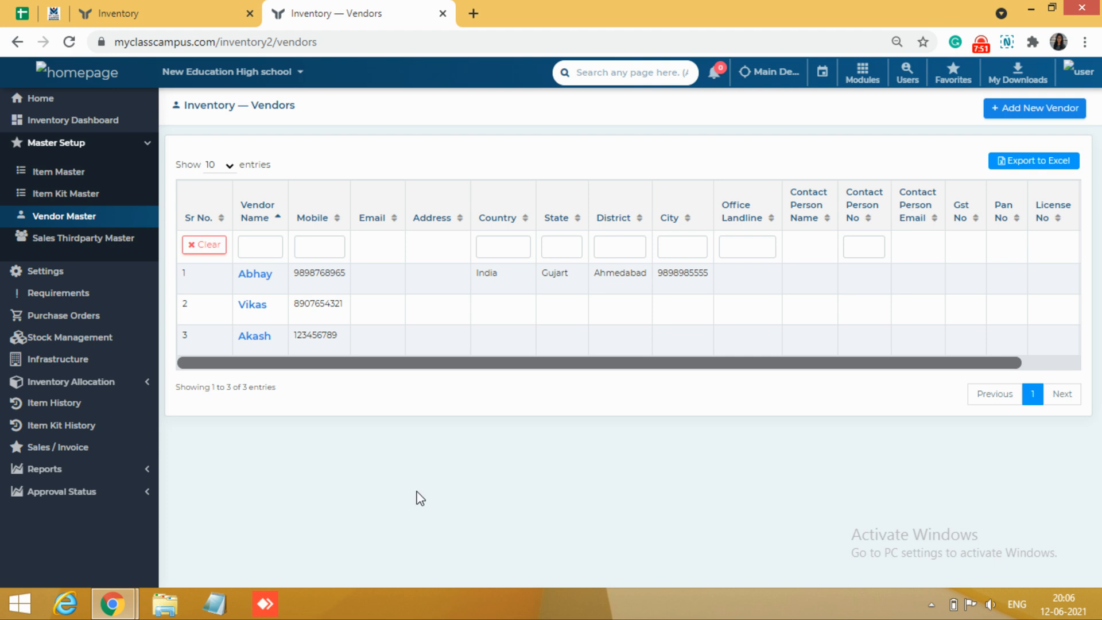
Step: Open the first vendor's detail page and expand its Vendor Mapping Items List and Items Return History sections
left_click(250, 280)
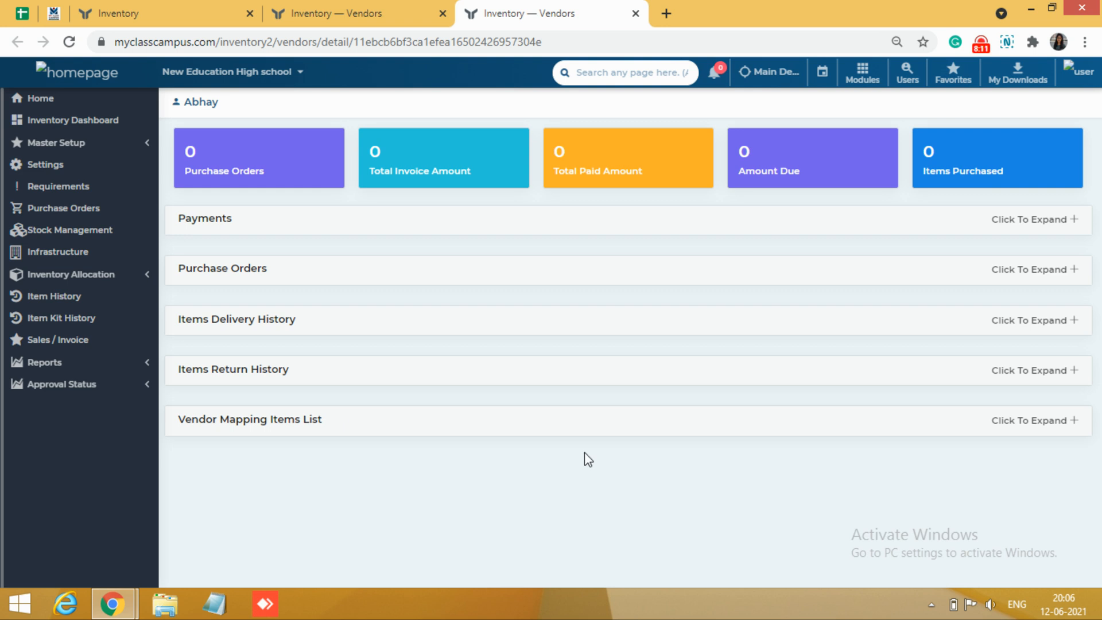
left_click(1033, 427)
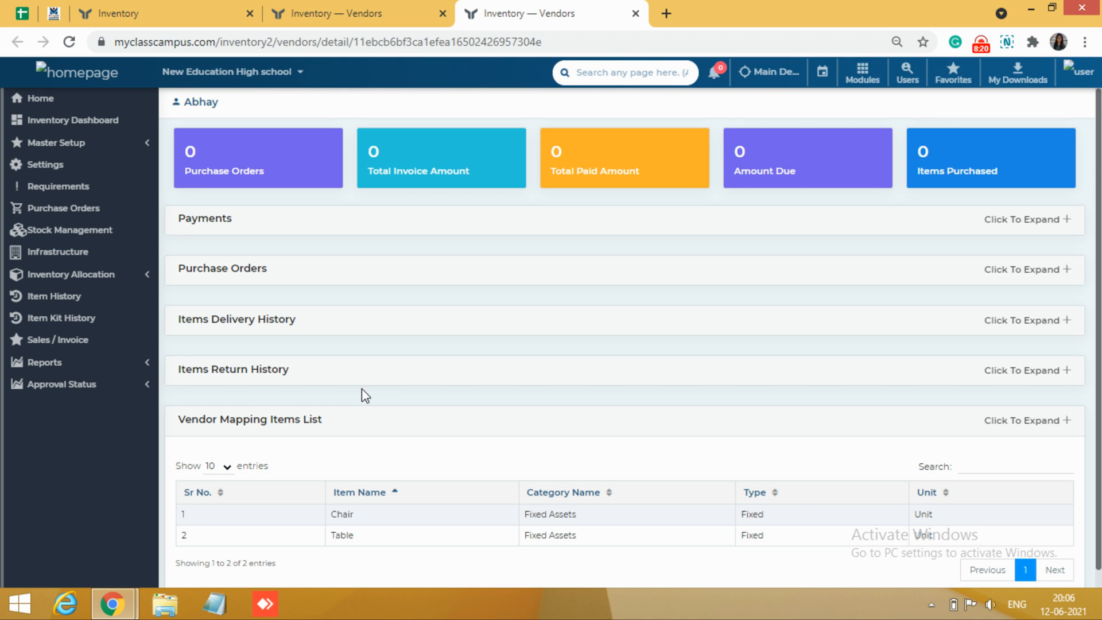
left_click(1030, 376)
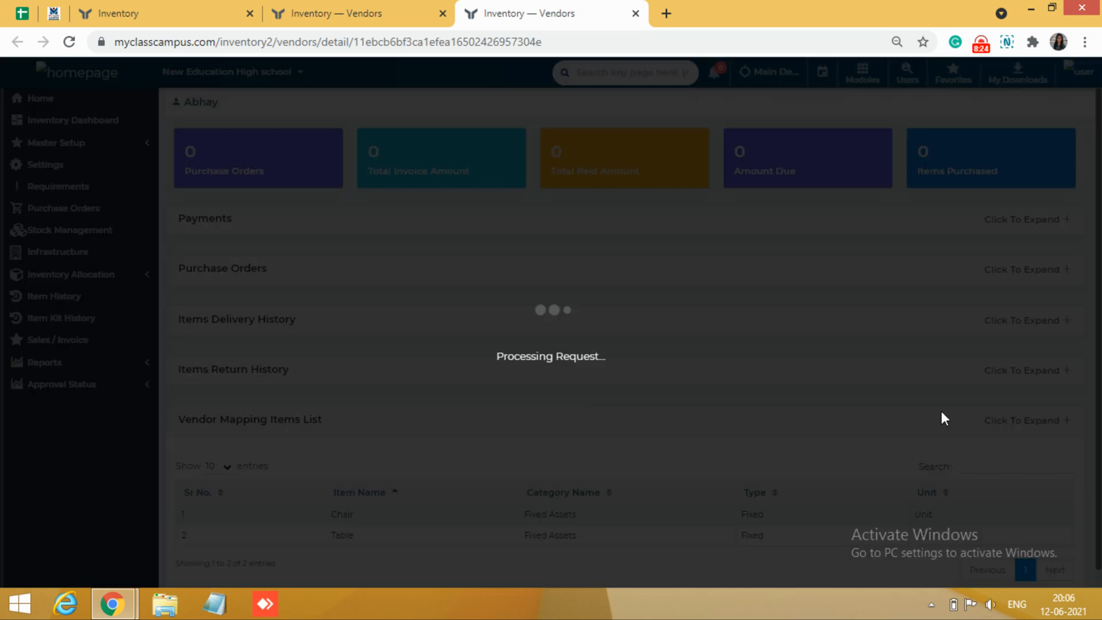
Step: Review the vendor's Items Return History and Vendor Mapping Items List, and go to the Sales Thirdparty Master page
scroll(861, 431, "down", 3)
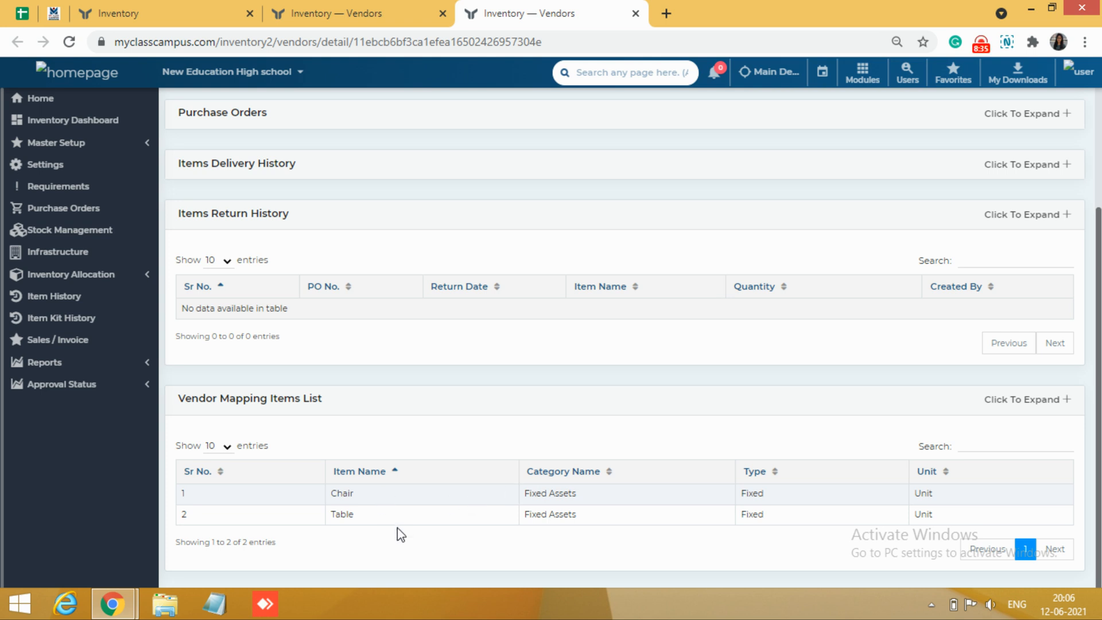
scroll(453, 447, "up", 1)
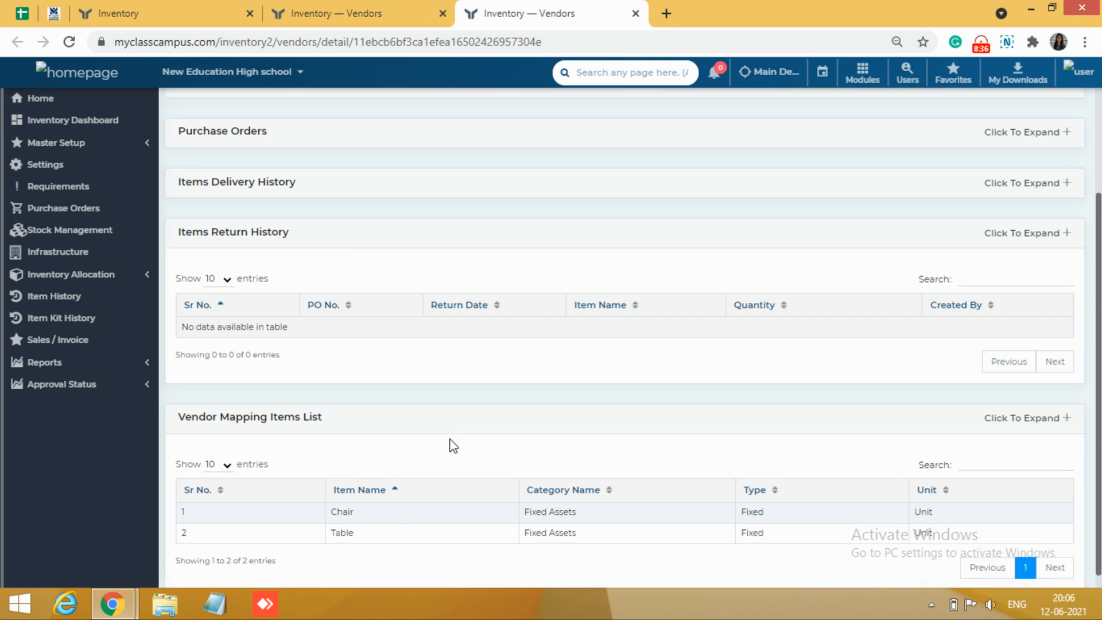
scroll(453, 446, "up", 3)
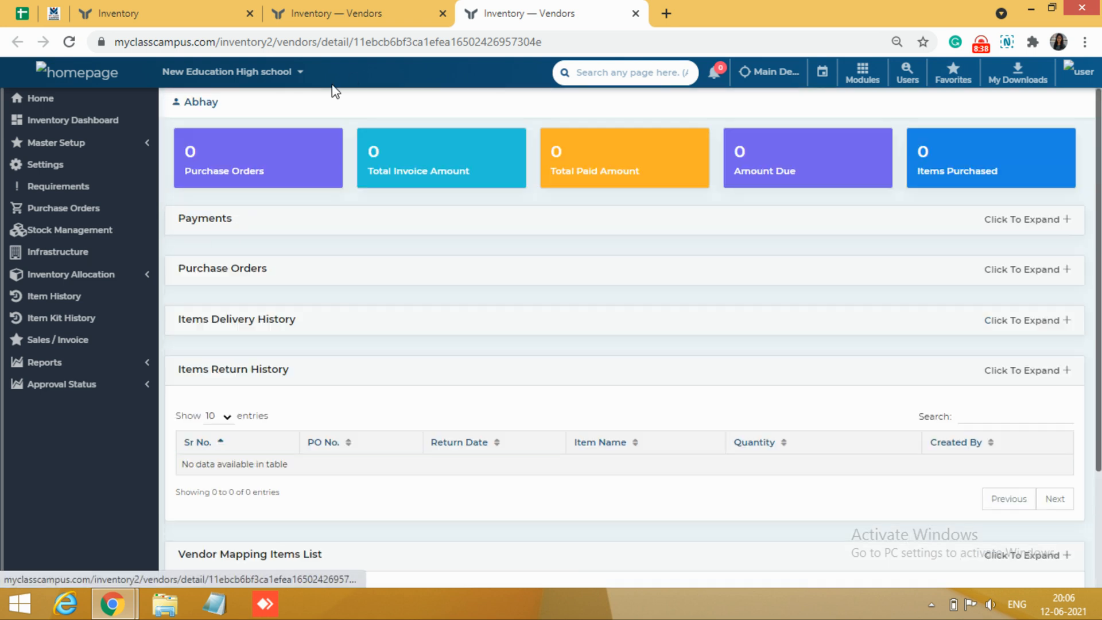
left_click(130, 153)
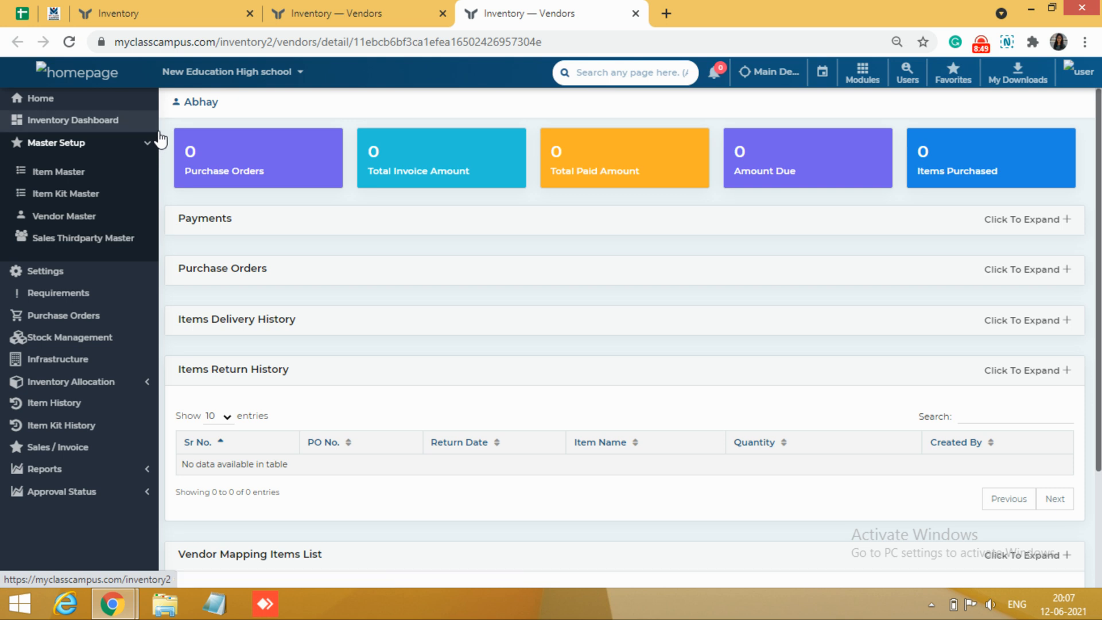
left_click(107, 247)
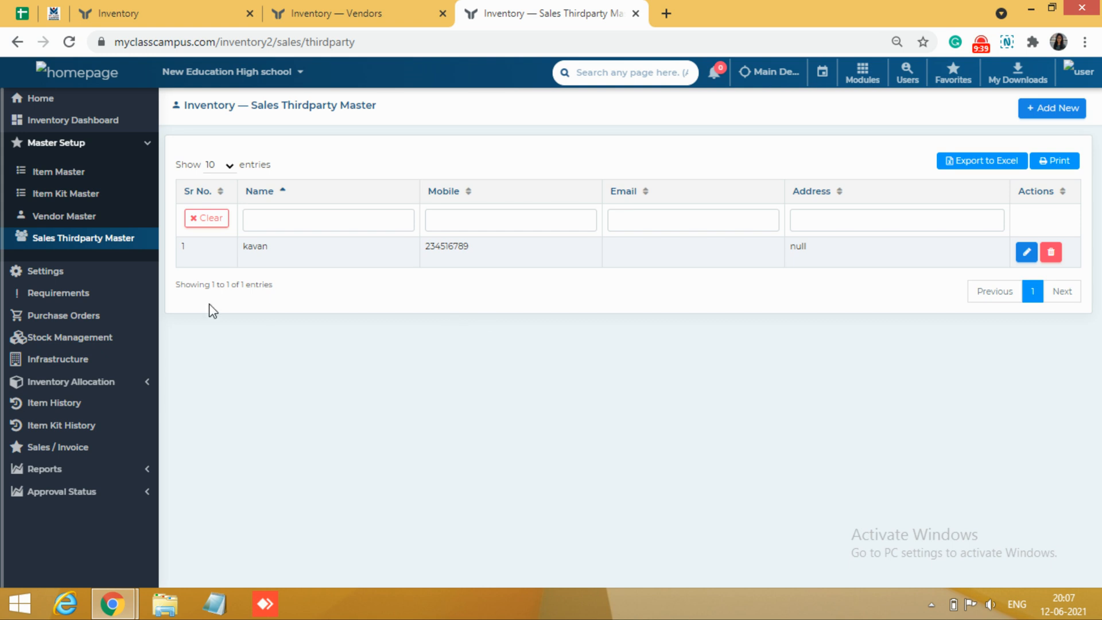
Step: Go to the inventory Settings and examine the Invoice Header and Invoice Footer editors of the Invoice Layout settings
left_click(67, 284)
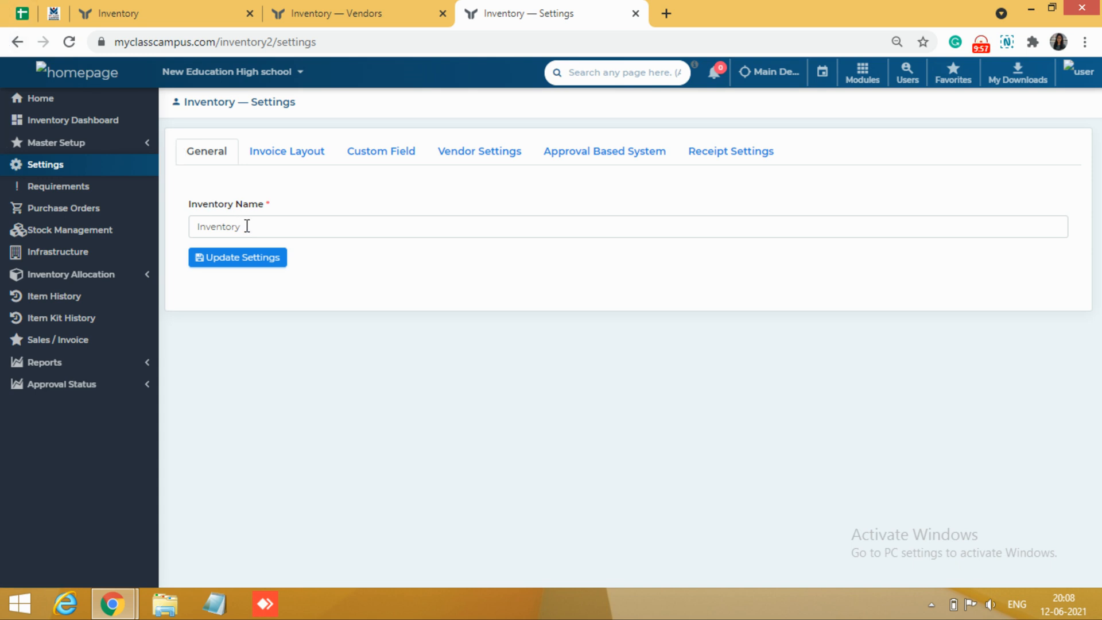
left_click(274, 153)
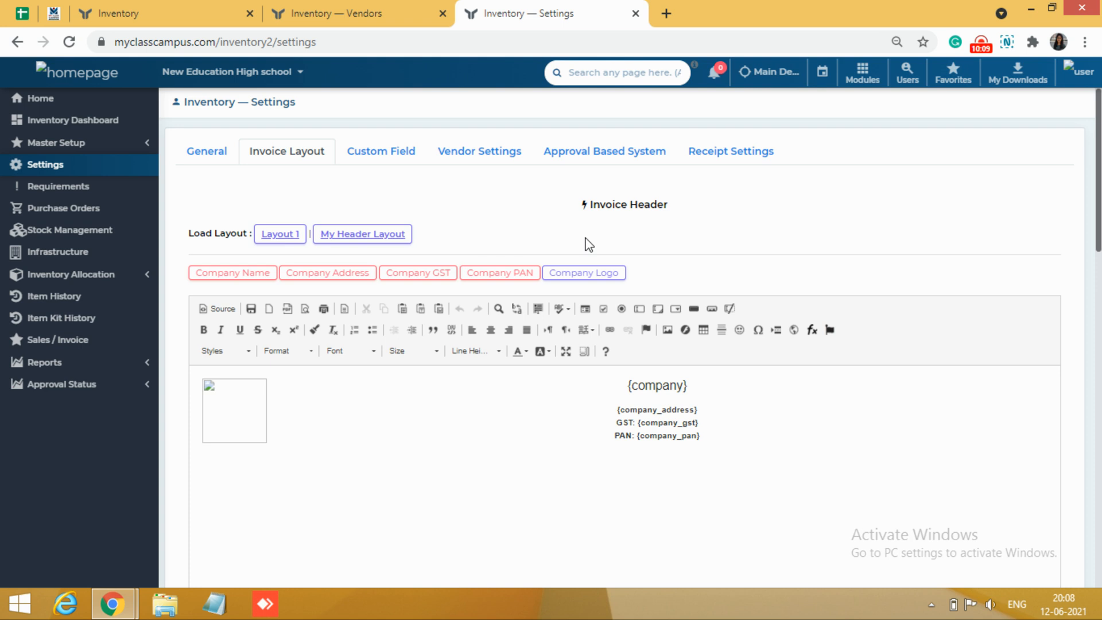
scroll(551, 435, "down", 5)
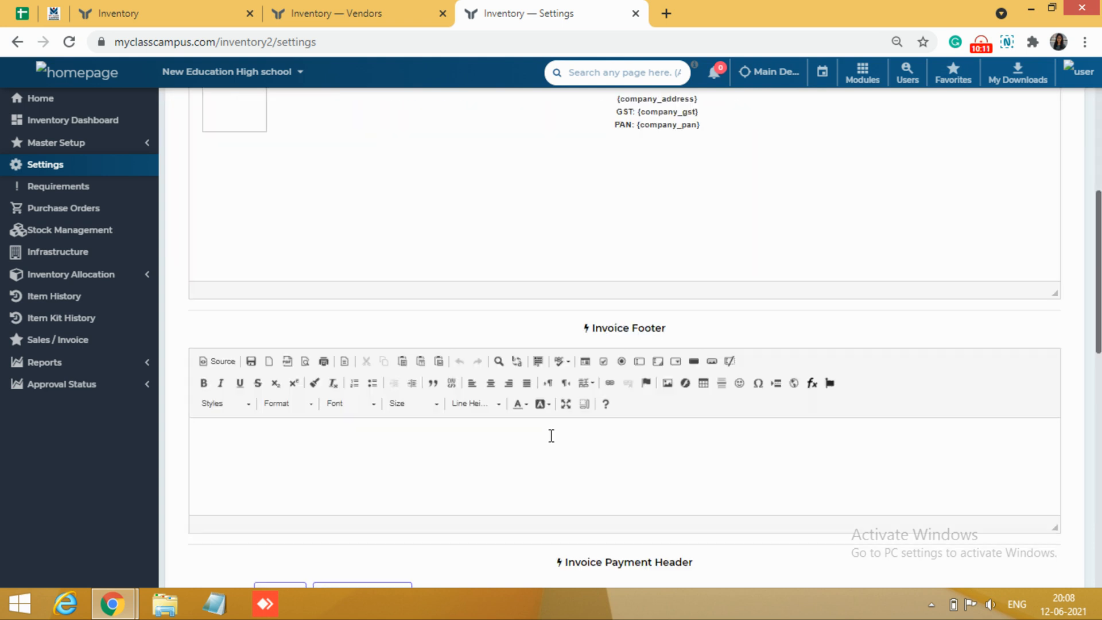
scroll(551, 435, "up", 5)
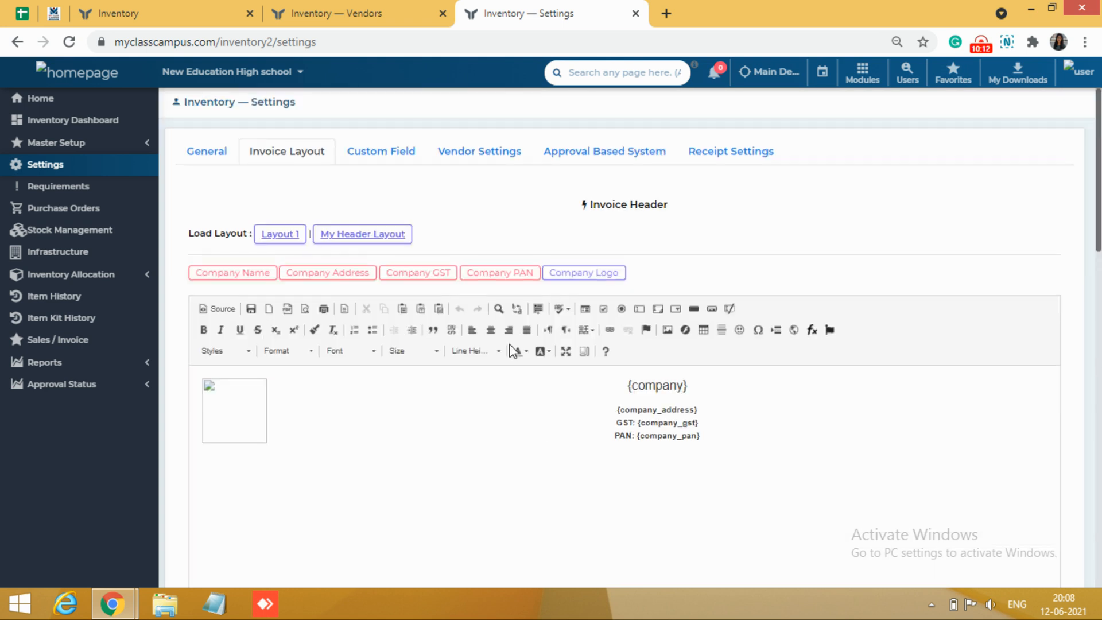
Step: View the item fields in the Custom Field settings and the vendor fields in Vendor Settings
left_click(393, 161)
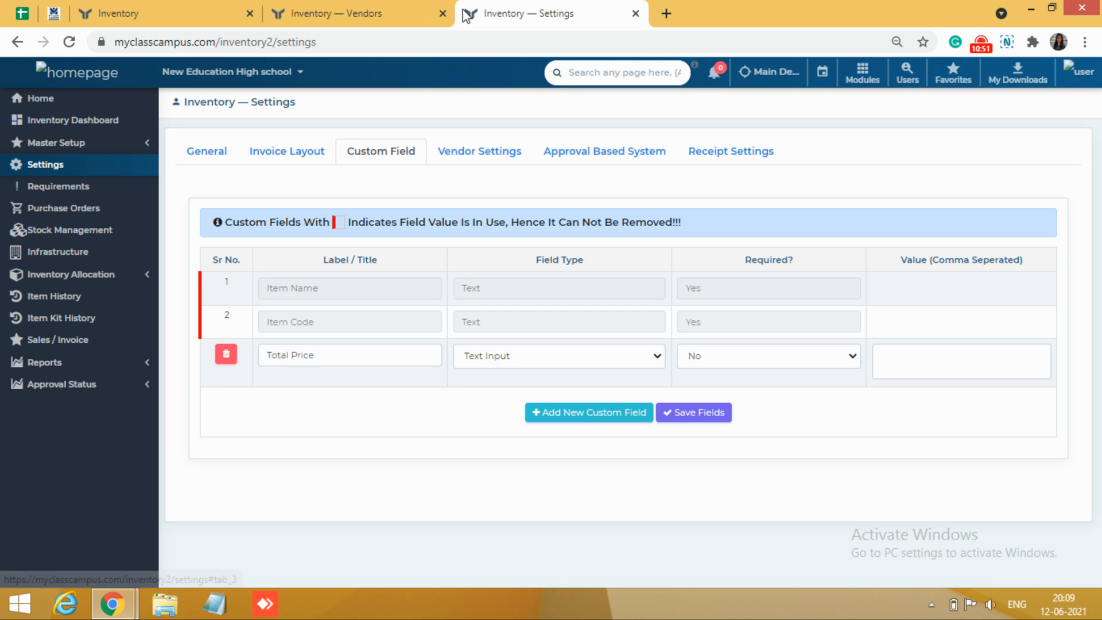
left_click(493, 161)
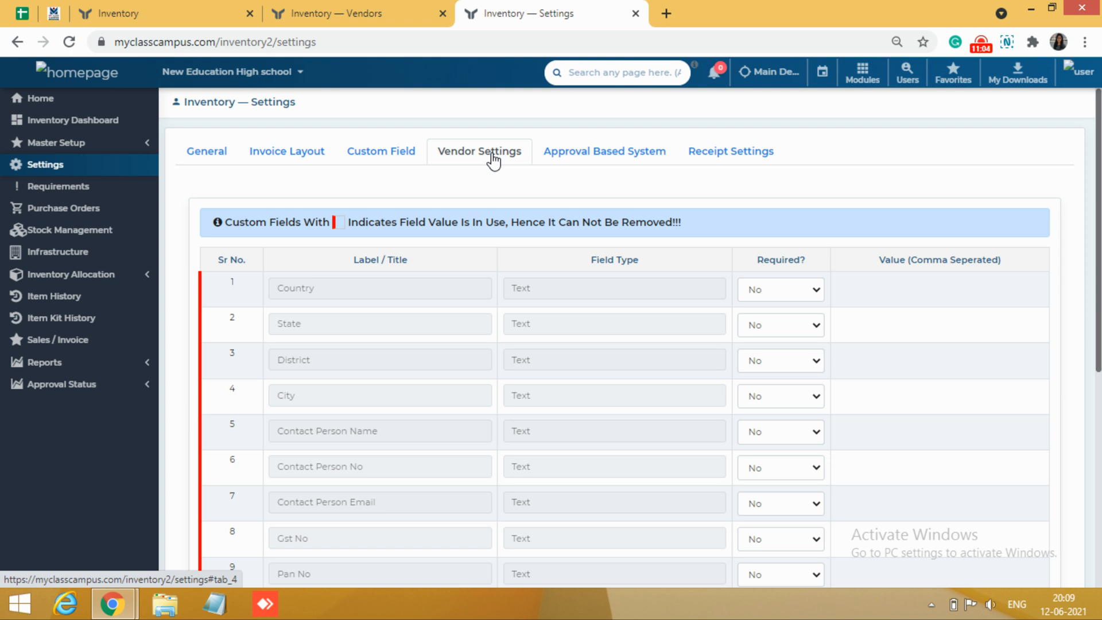
Step: Show the Approval Based System settings and expand the Purchase Order section
left_click(692, 162)
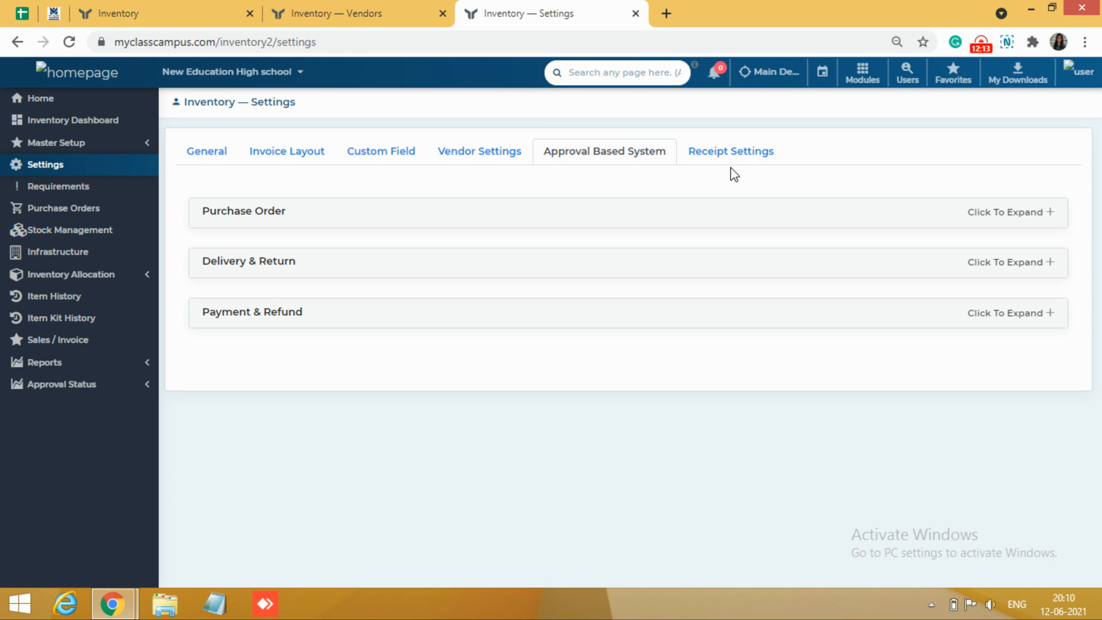
left_click(977, 221)
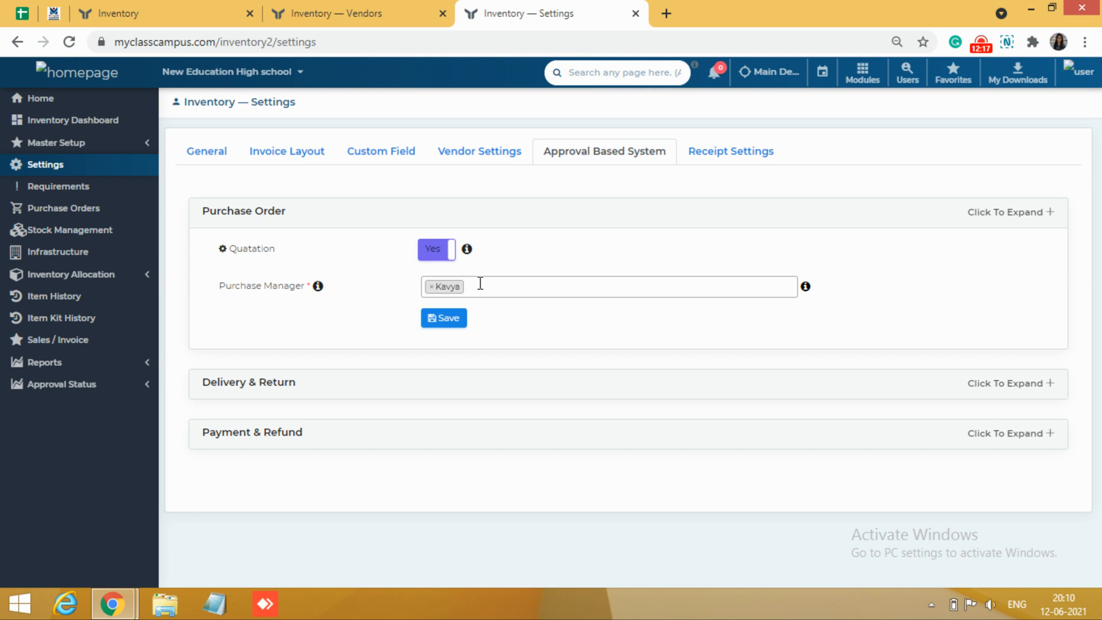